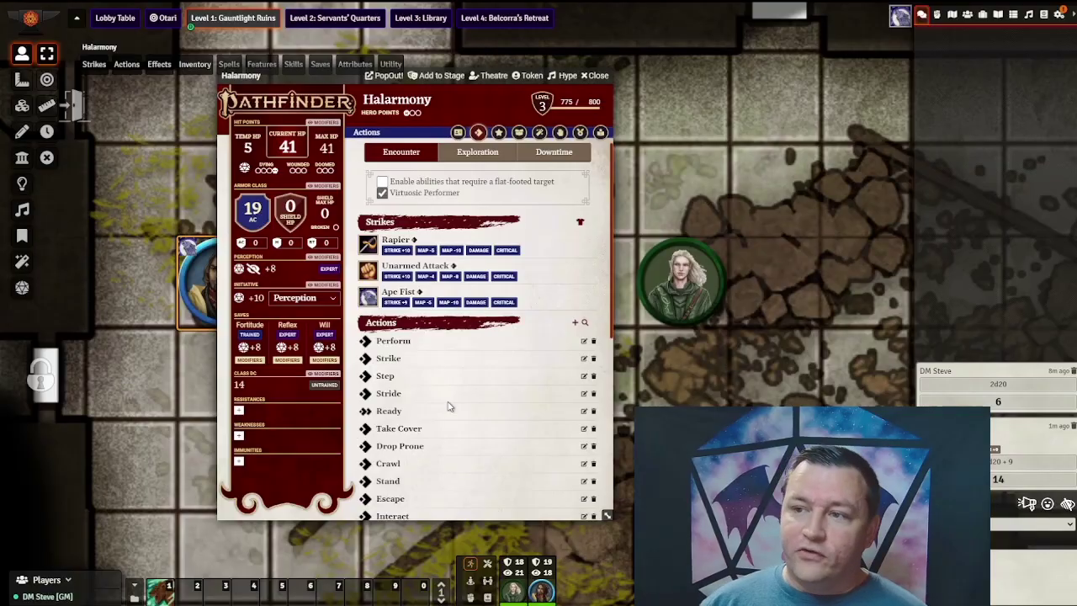
Step: Delete the Animal Form (Ape) effect from Halarmony's active effects and close the character sheet
{"action": "left_click", "coordinate": [498, 132]}
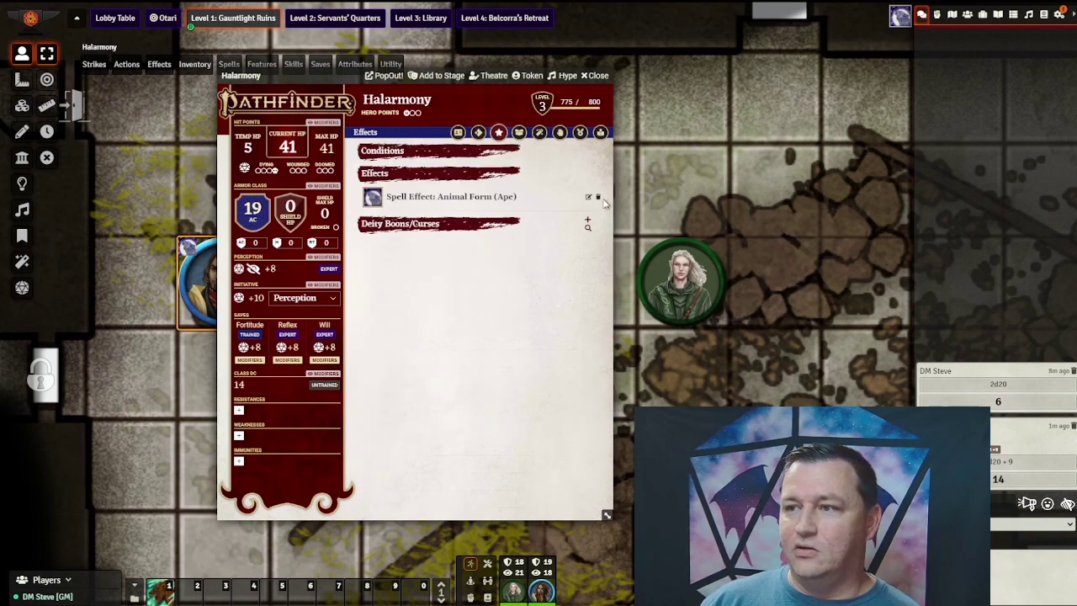
{"action": "left_click", "coordinate": [598, 197]}
{"action": "left_click", "coordinate": [503, 330]}
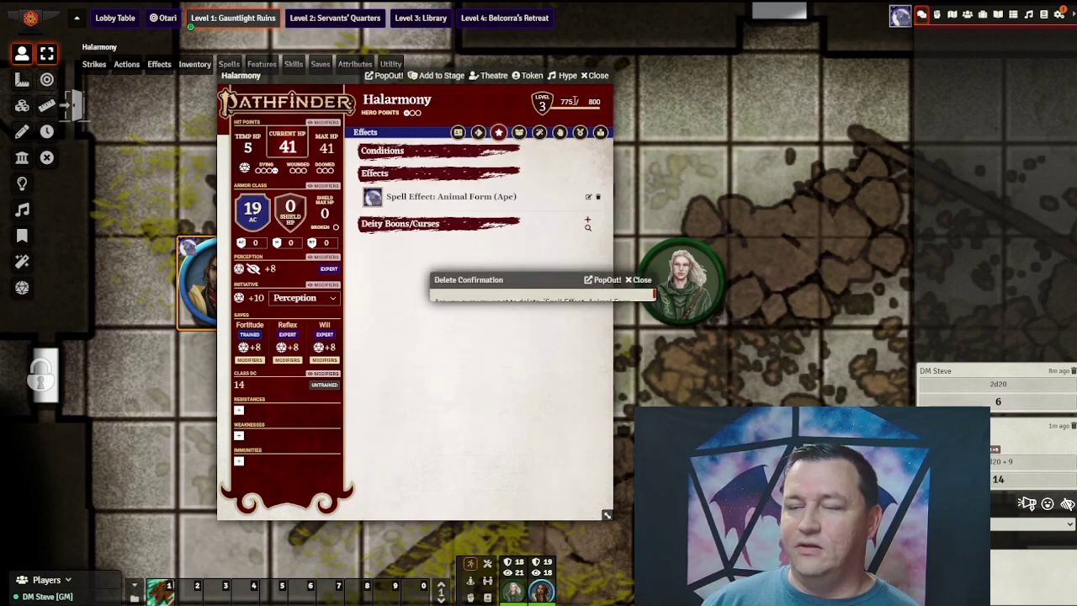
{"action": "left_click", "coordinate": [596, 76]}
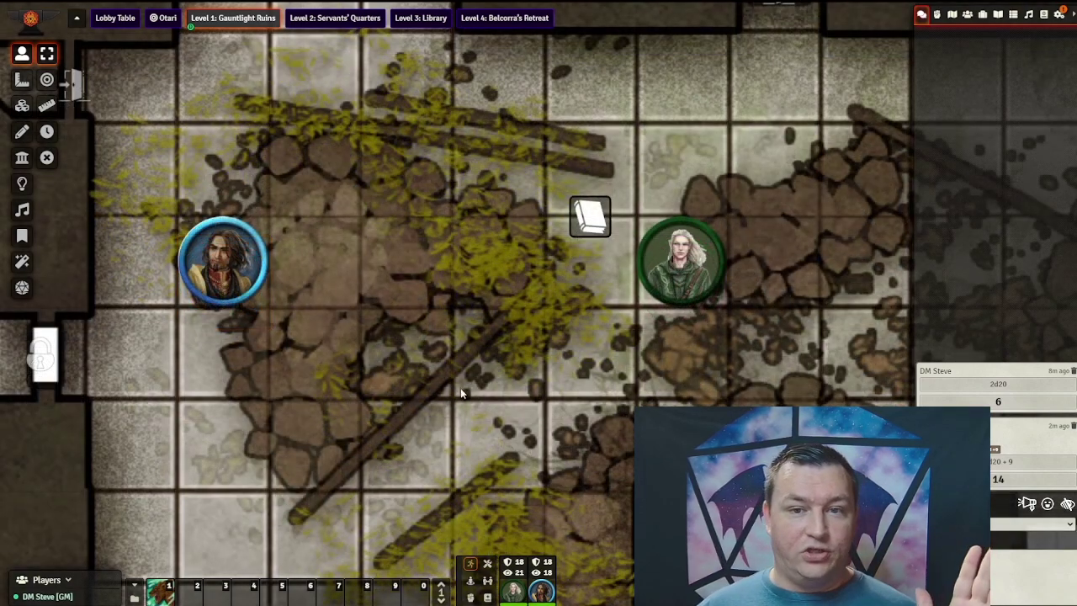
Step: With Halarmony's token selected, run hotbar macro 1 and choose Animal Form as the spell
{"action": "left_click", "coordinate": [259, 266]}
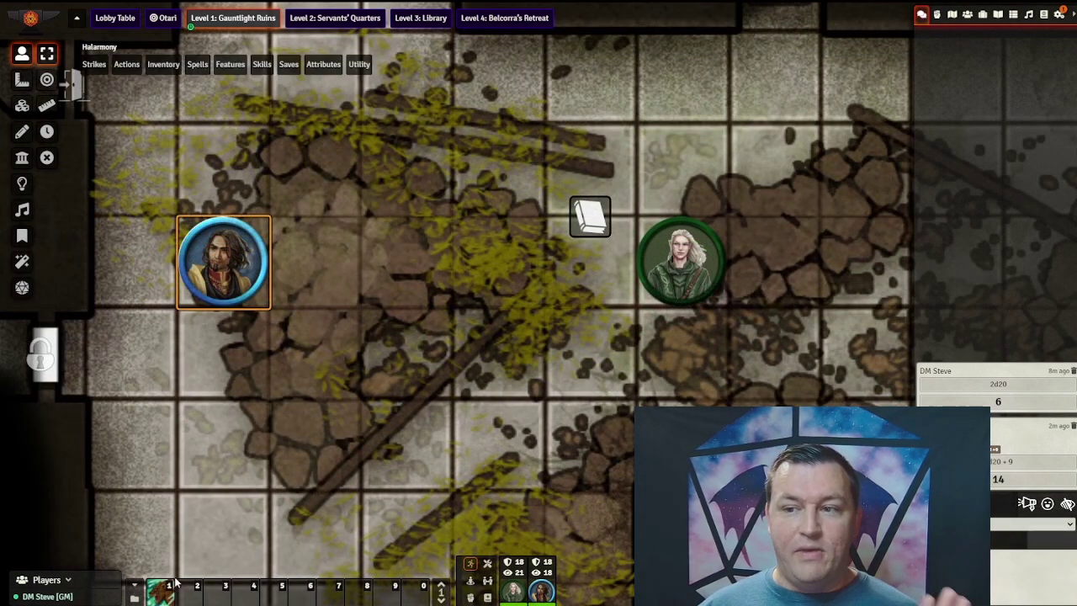
{"action": "left_click", "coordinate": [171, 589]}
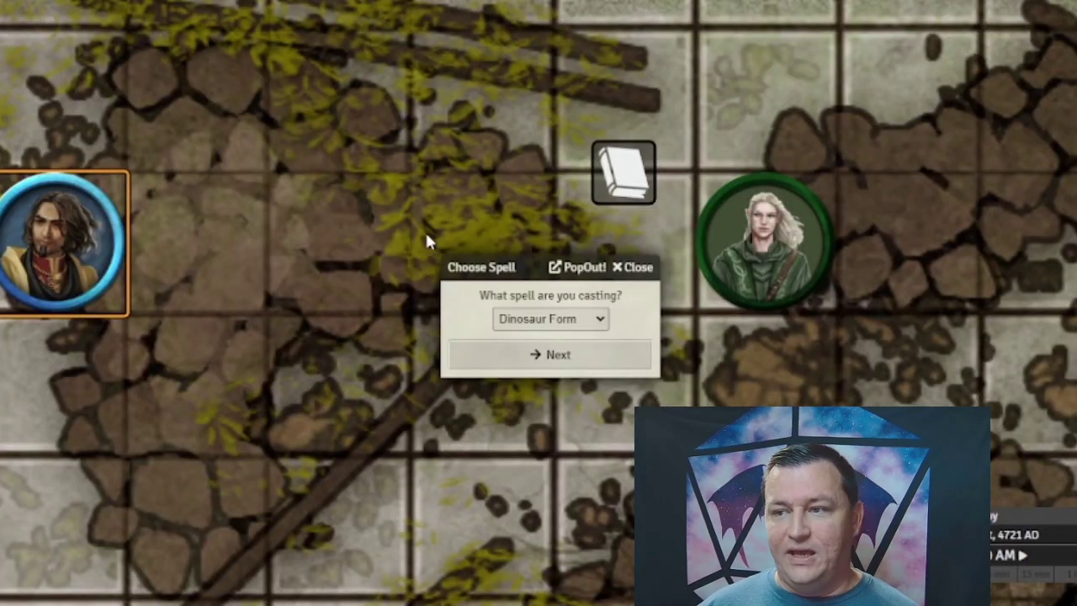
{"action": "left_click", "coordinate": [561, 333]}
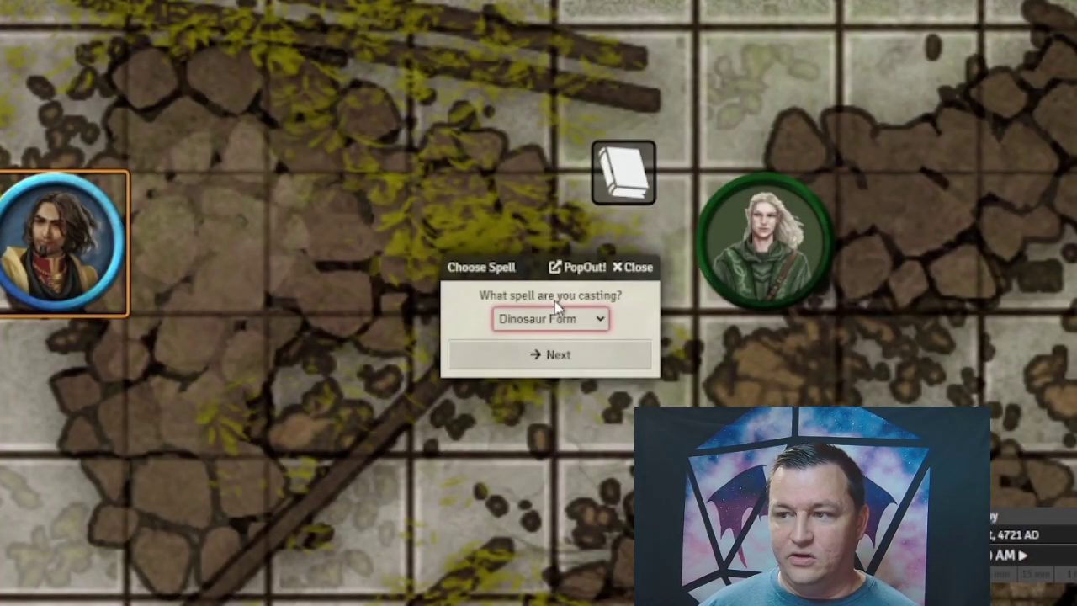
{"action": "left_click", "coordinate": [552, 357]}
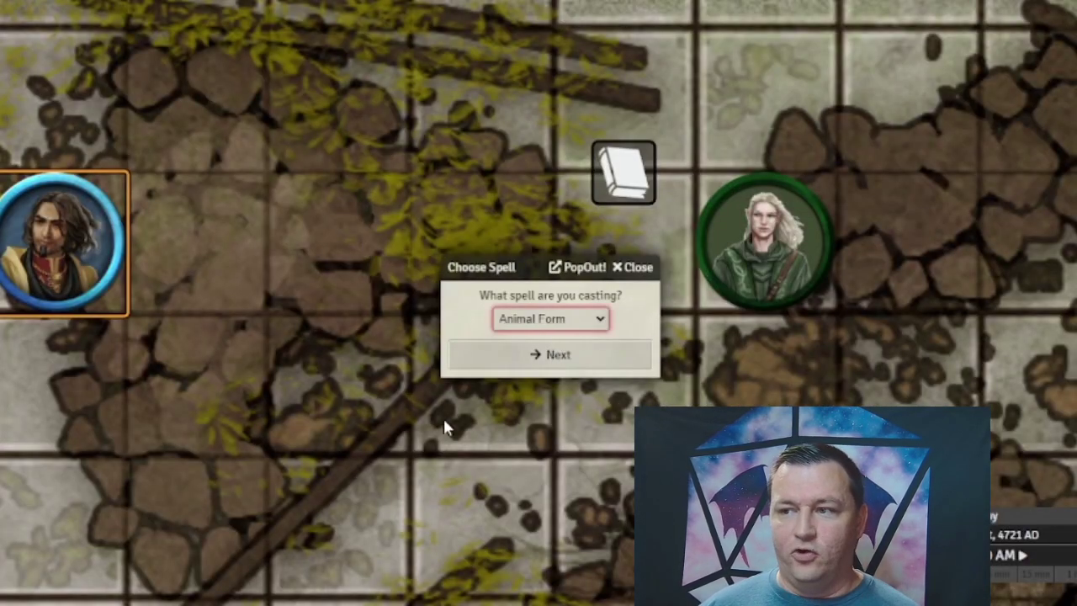
{"action": "left_click", "coordinate": [509, 363]}
{"action": "left_click_drag", "start_coordinate": [491, 250], "coordinate": [416, 194]}
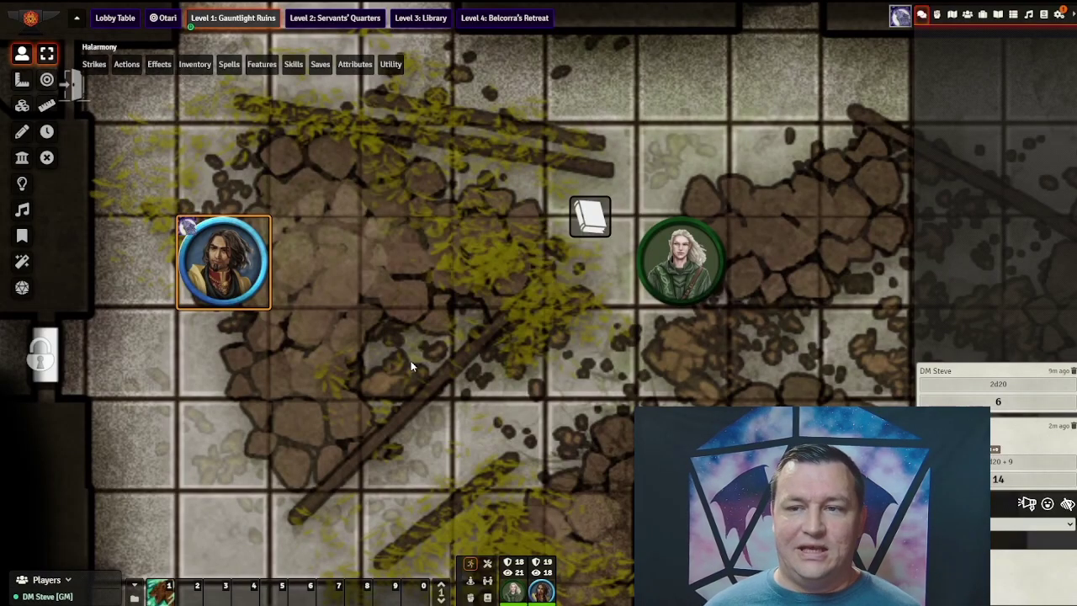
Step: Roll an Ape Fist strike from Halarmony's Actions tab, then close the sheet
{"action": "double_click", "coordinate": [270, 289]}
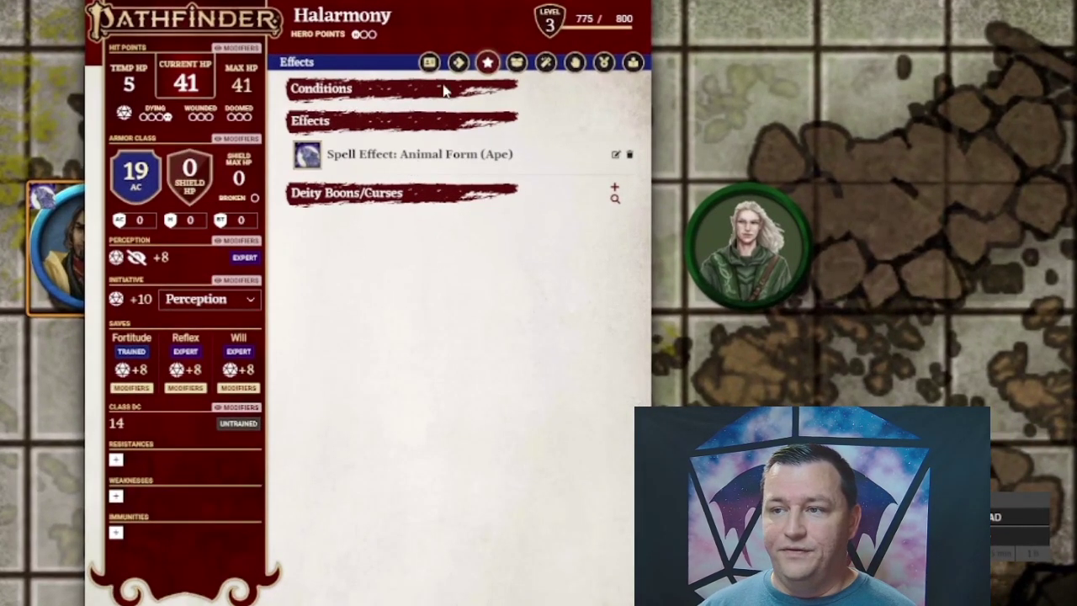
{"action": "left_click", "coordinate": [458, 62]}
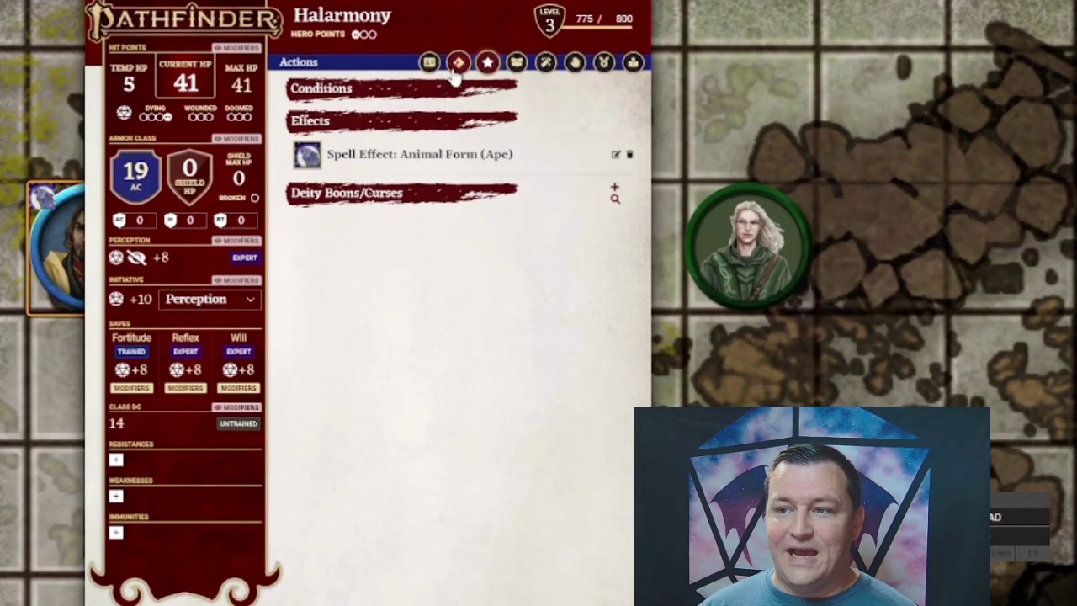
{"action": "left_click", "coordinate": [301, 301]}
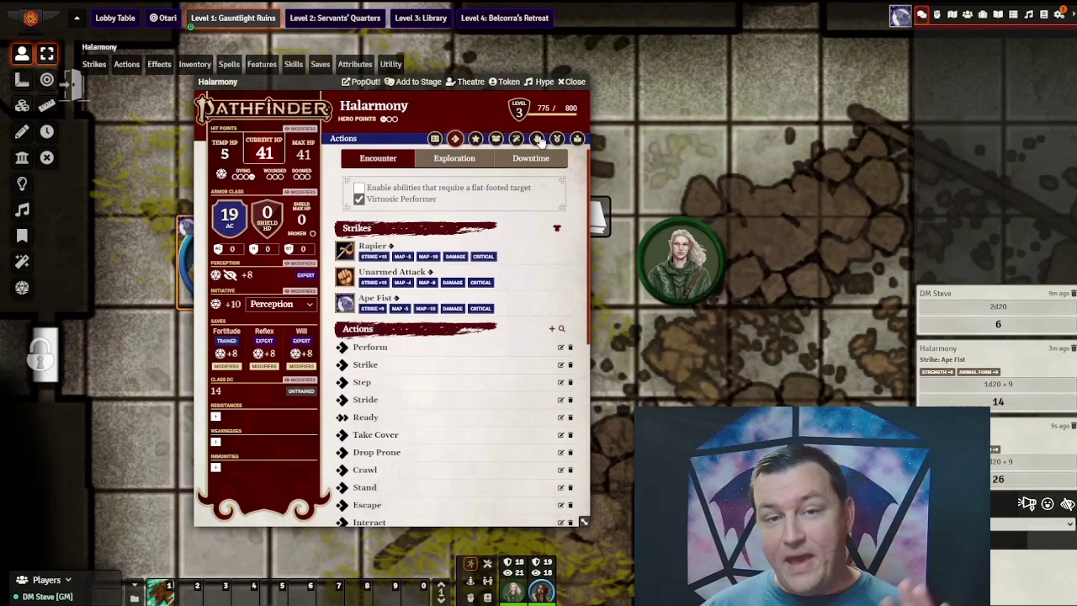
{"action": "left_click", "coordinate": [574, 82]}
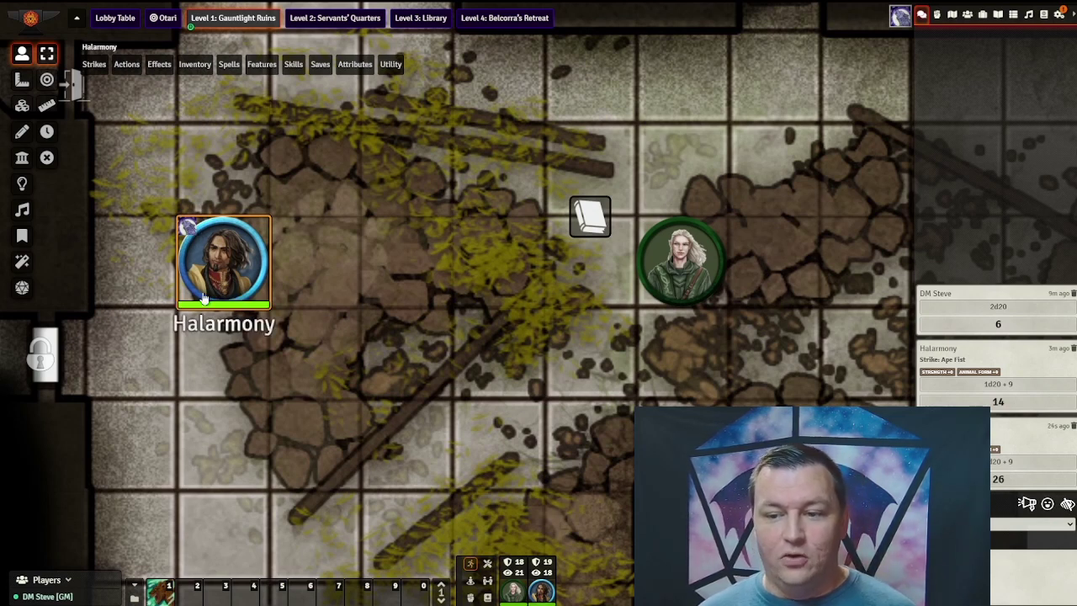
Step: Revert Halarmony with the hotbar macro and confirm the effects list no longer shows Animal Form
{"action": "left_click", "coordinate": [159, 590]}
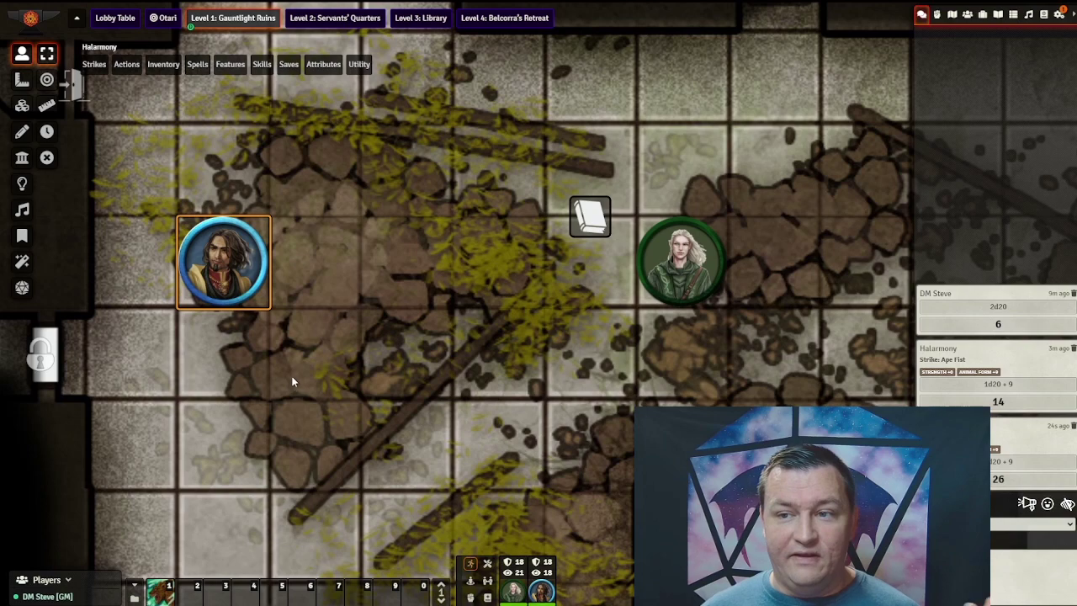
{"action": "double_click", "coordinate": [223, 261]}
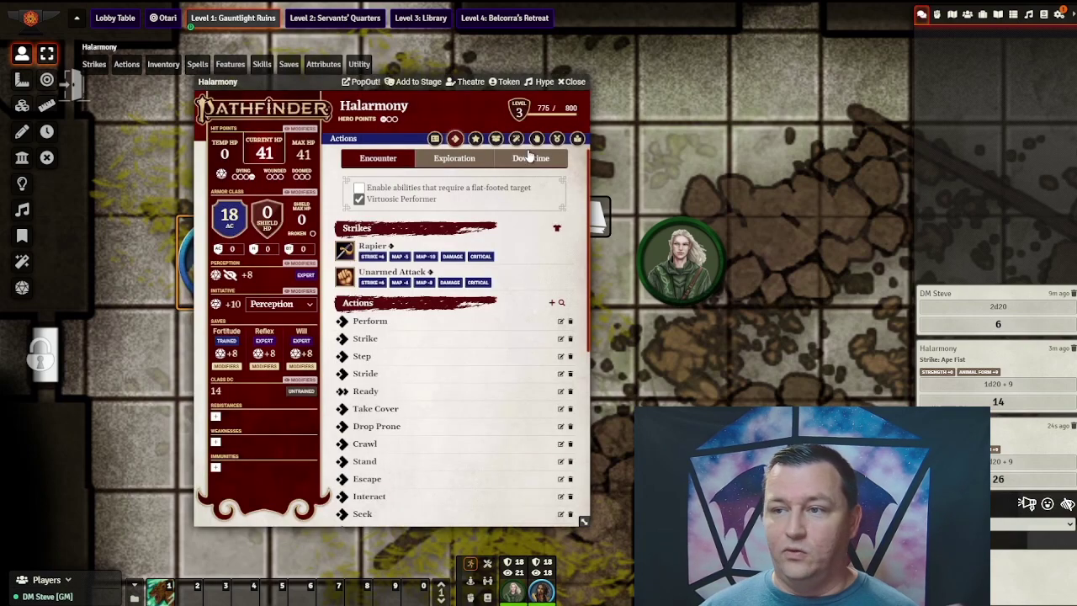
{"action": "left_click", "coordinate": [474, 138]}
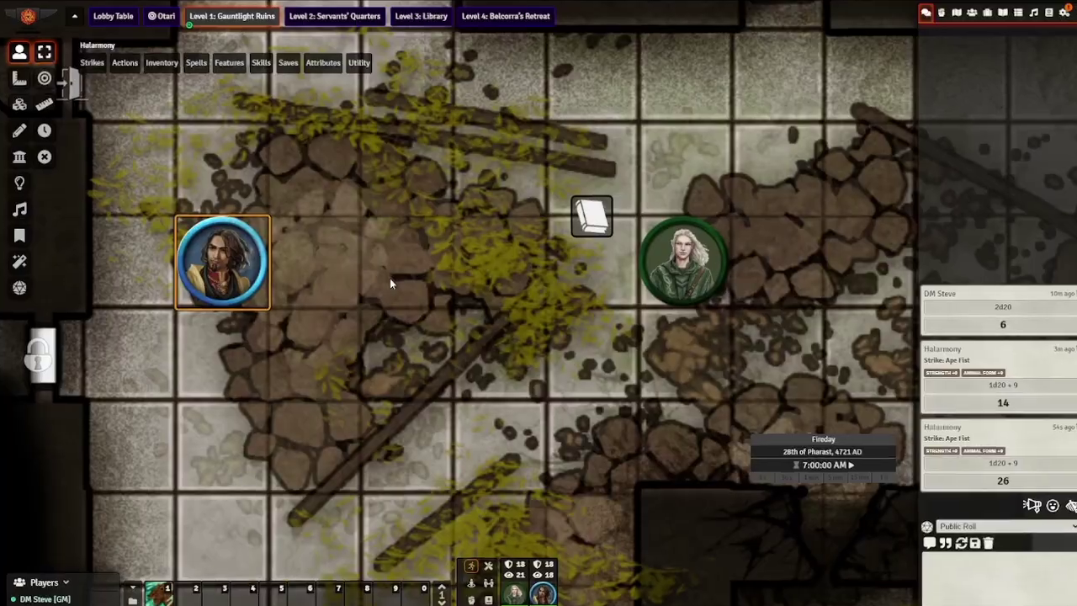
Step: Use the macro hotkey 1 to transform Halarmony into the level 2 Ape with token image swap
{"action": "key", "text": "1"}
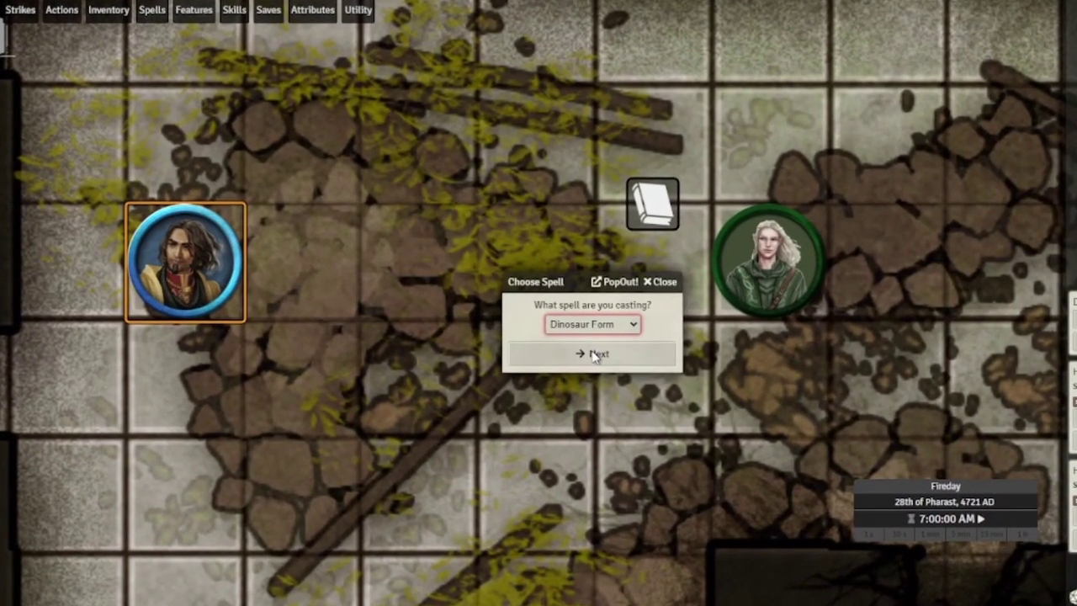
{"action": "left_click", "coordinate": [579, 348]}
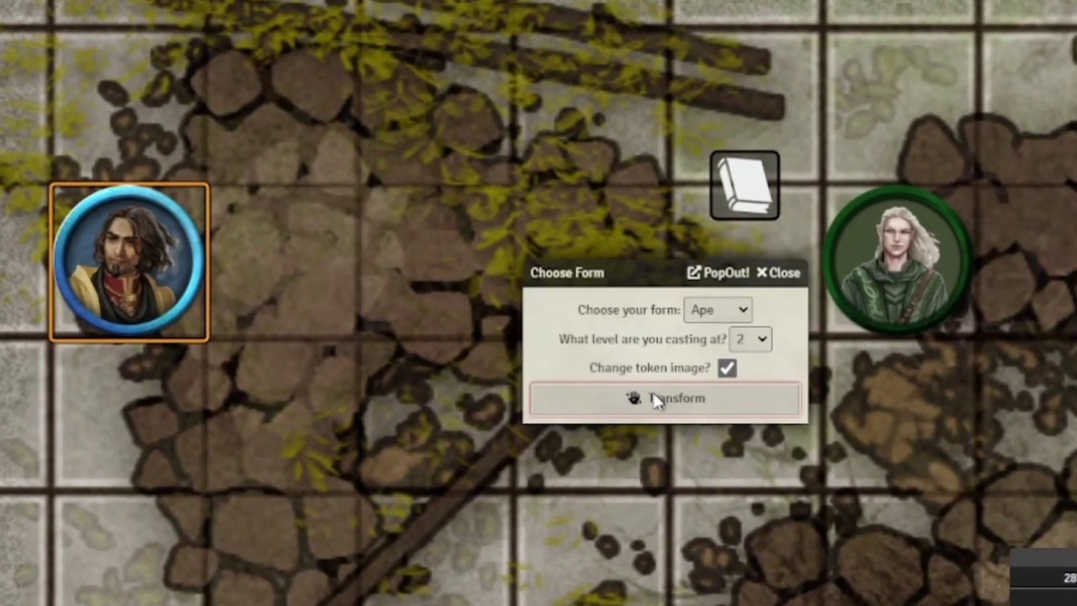
{"action": "left_click", "coordinate": [654, 397]}
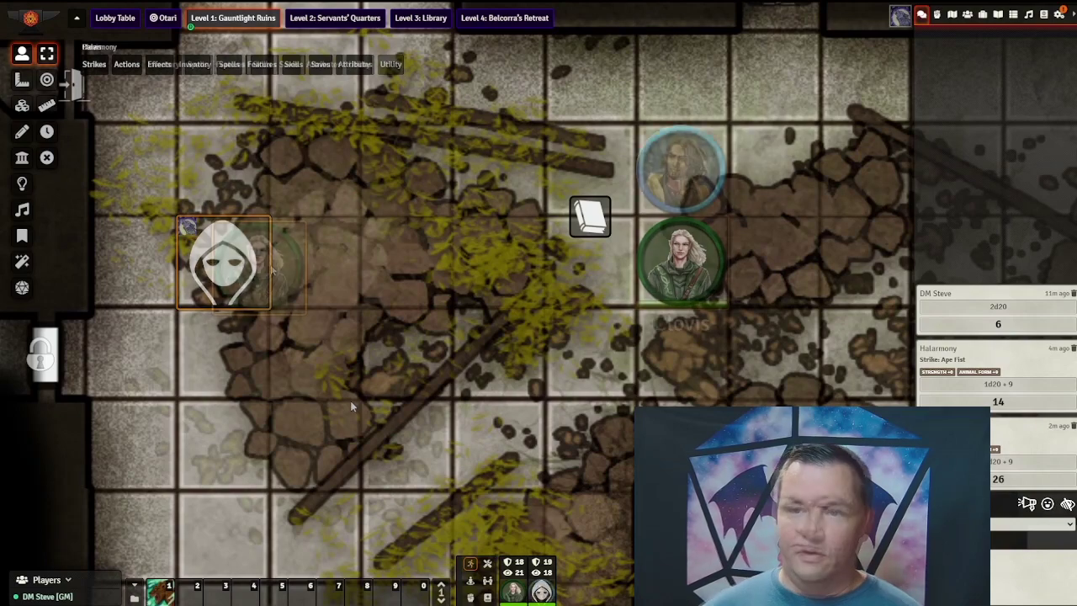
{"action": "left_click_drag", "start_coordinate": [681, 261], "coordinate": [276, 269]}
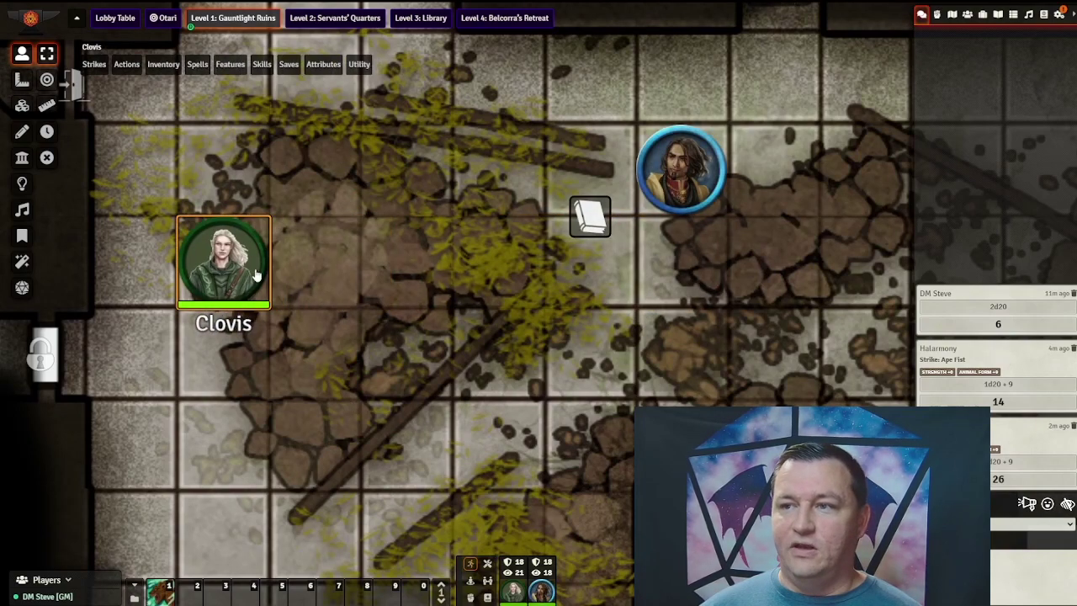
{"action": "double_click", "coordinate": [268, 274]}
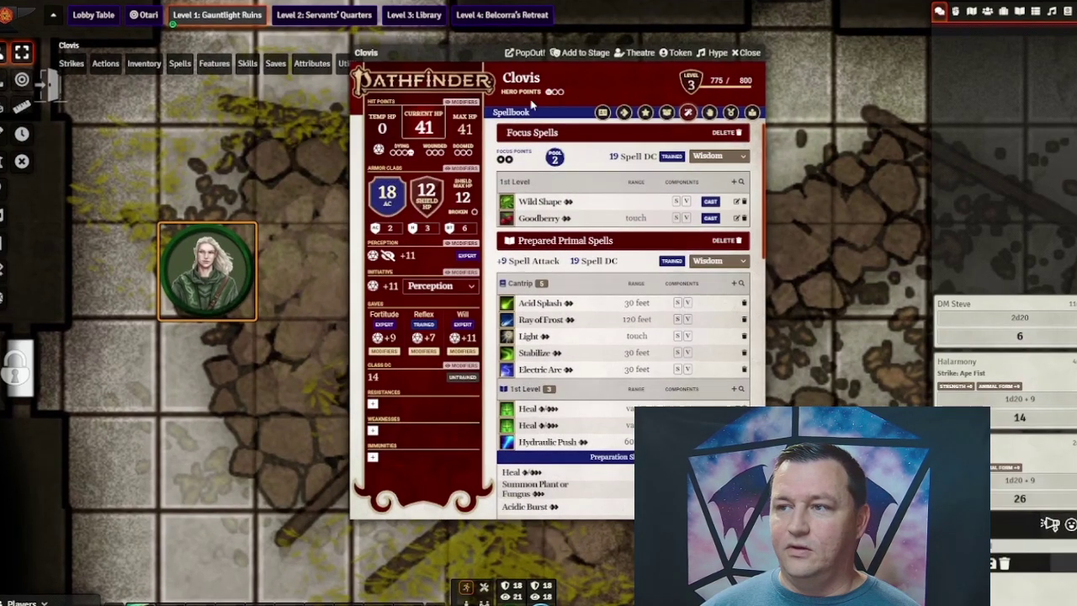
{"action": "left_click", "coordinate": [600, 111]}
{"action": "left_click", "coordinate": [529, 153]}
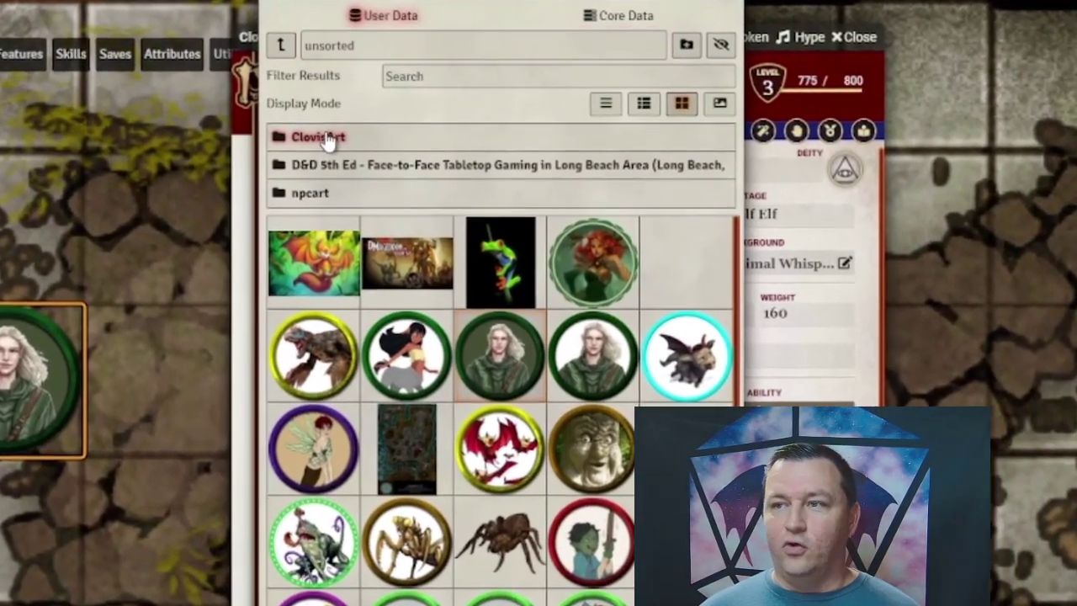
{"action": "left_click", "coordinate": [328, 142]}
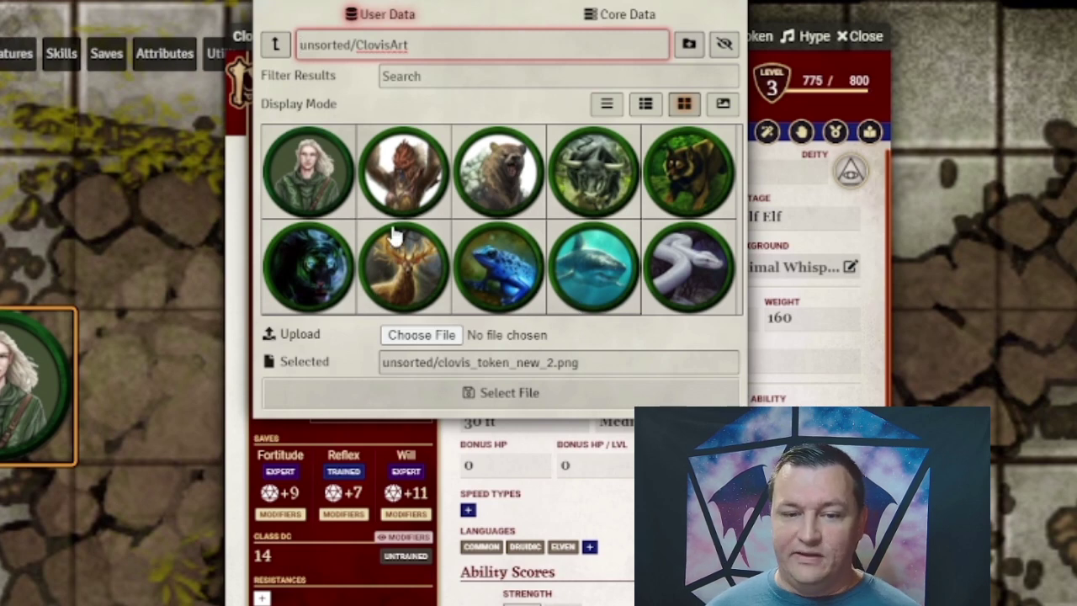
{"action": "left_click", "coordinate": [330, 190]}
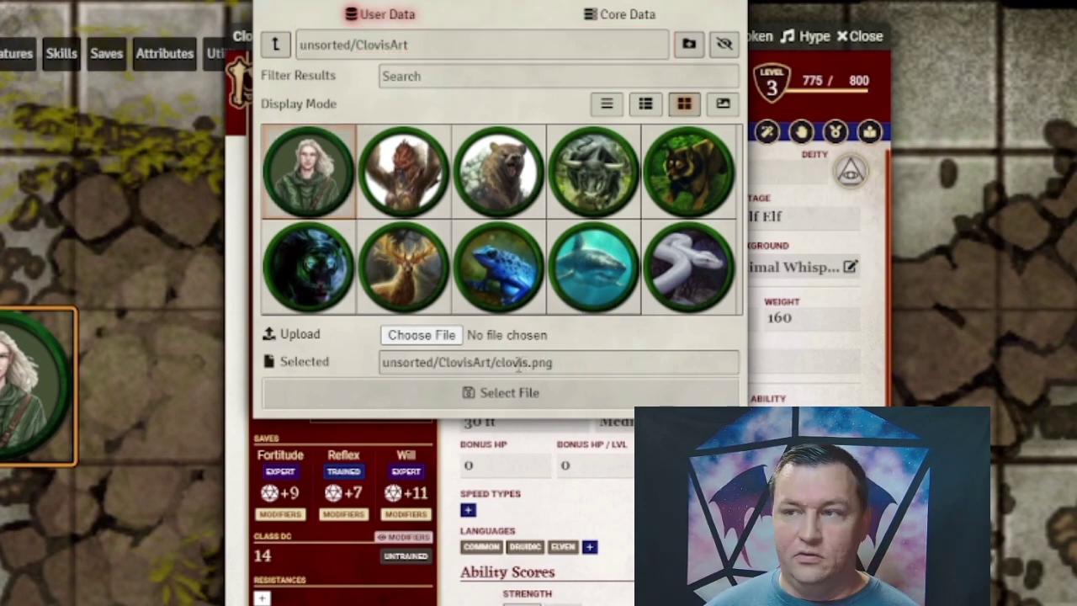
{"action": "left_click", "coordinate": [401, 197]}
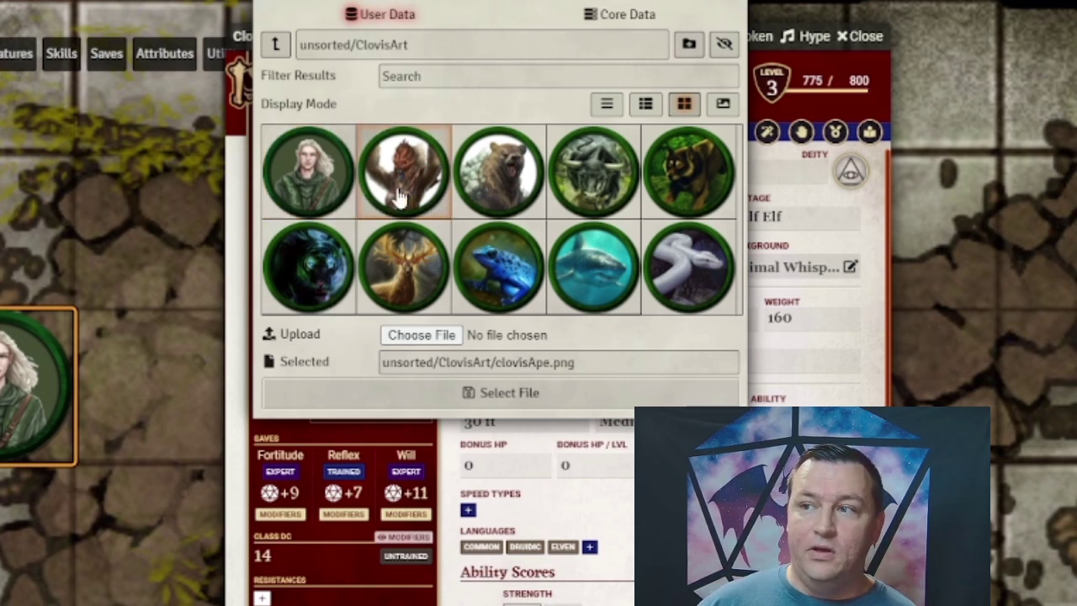
{"action": "left_click", "coordinate": [476, 187]}
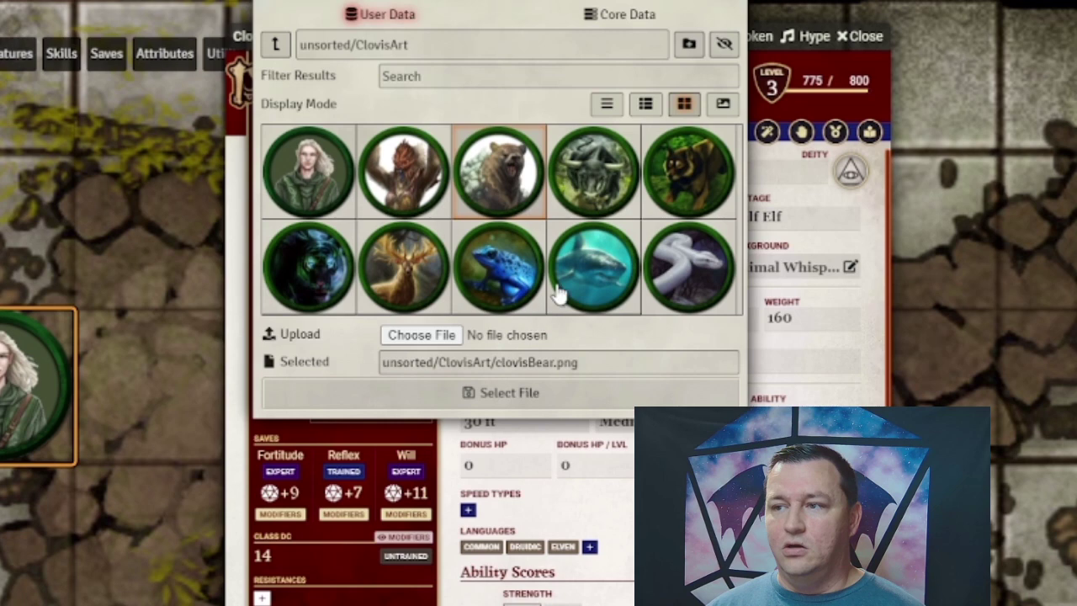
{"action": "left_click", "coordinate": [686, 195]}
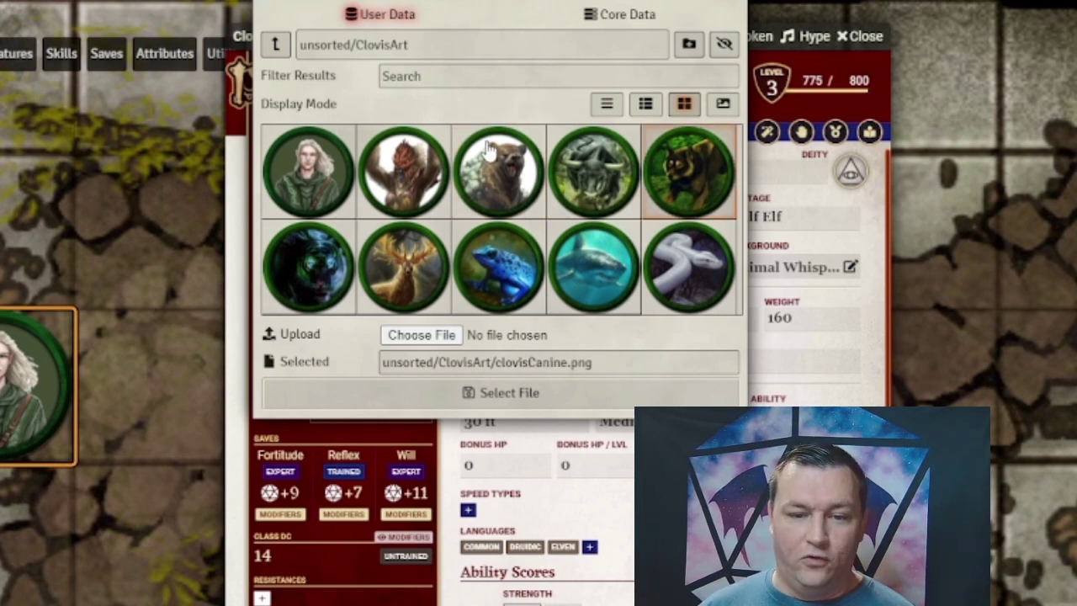
{"action": "left_click", "coordinate": [501, 392]}
{"action": "key", "text": "Escape"}
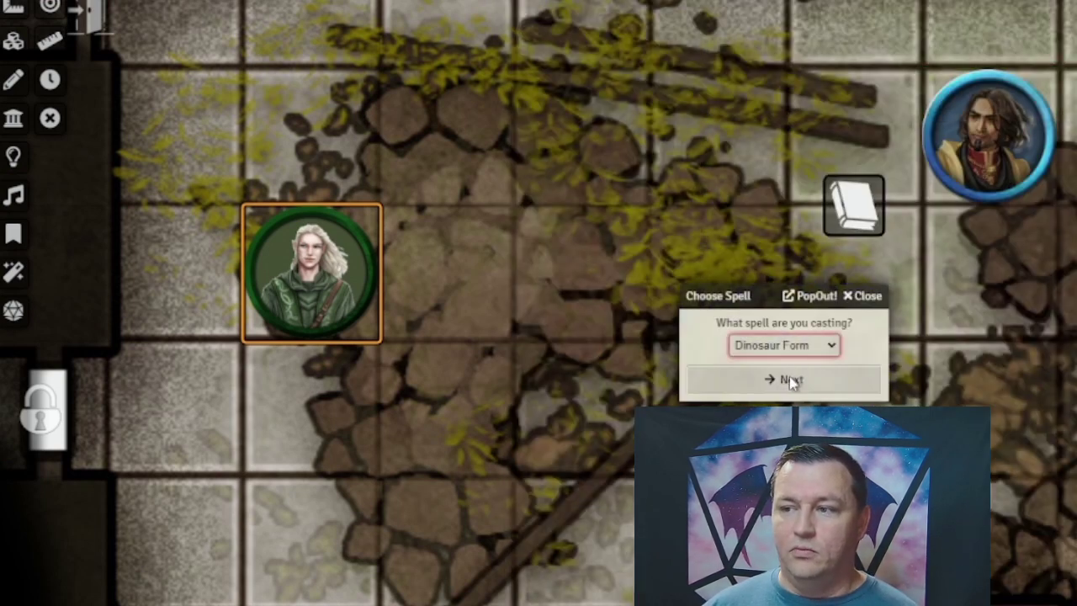
{"action": "left_click", "coordinate": [789, 381]}
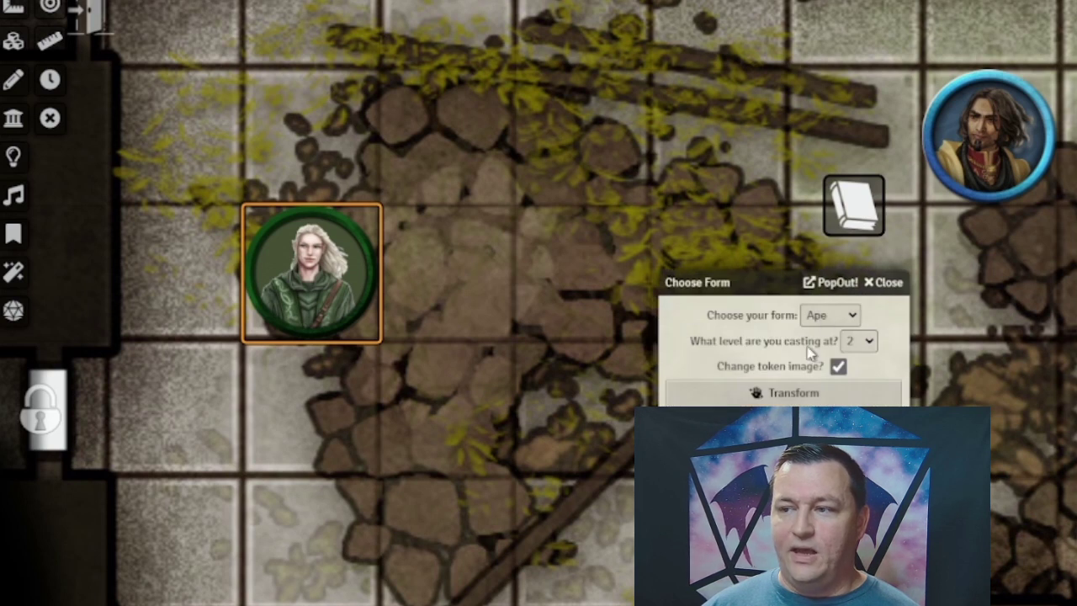
{"action": "left_click", "coordinate": [806, 399]}
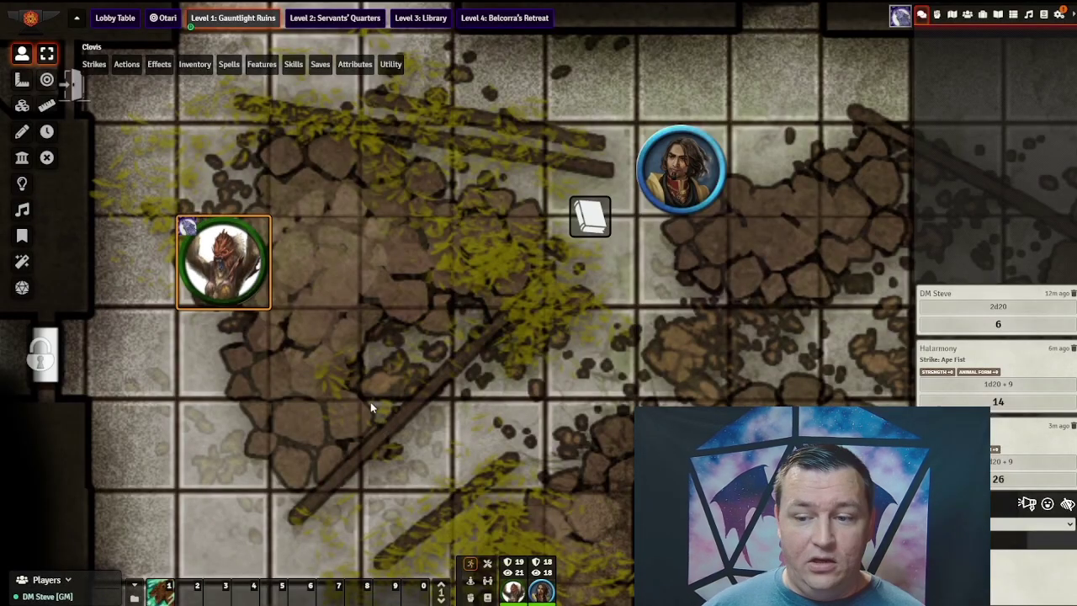
{"action": "left_click", "coordinate": [171, 590]}
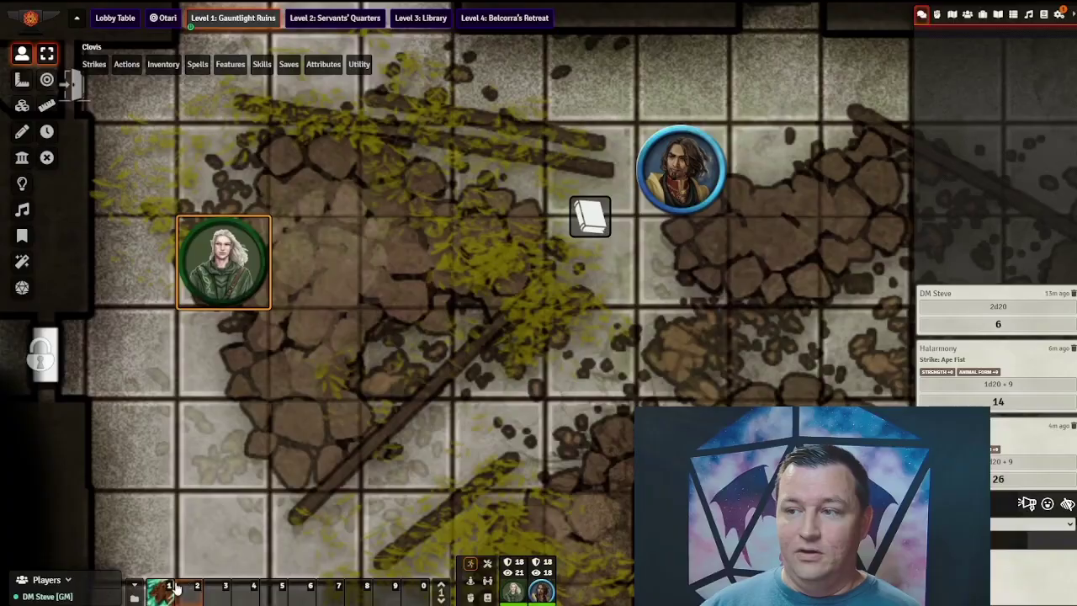
{"action": "key", "text": "1"}
{"action": "left_click", "coordinate": [553, 311]}
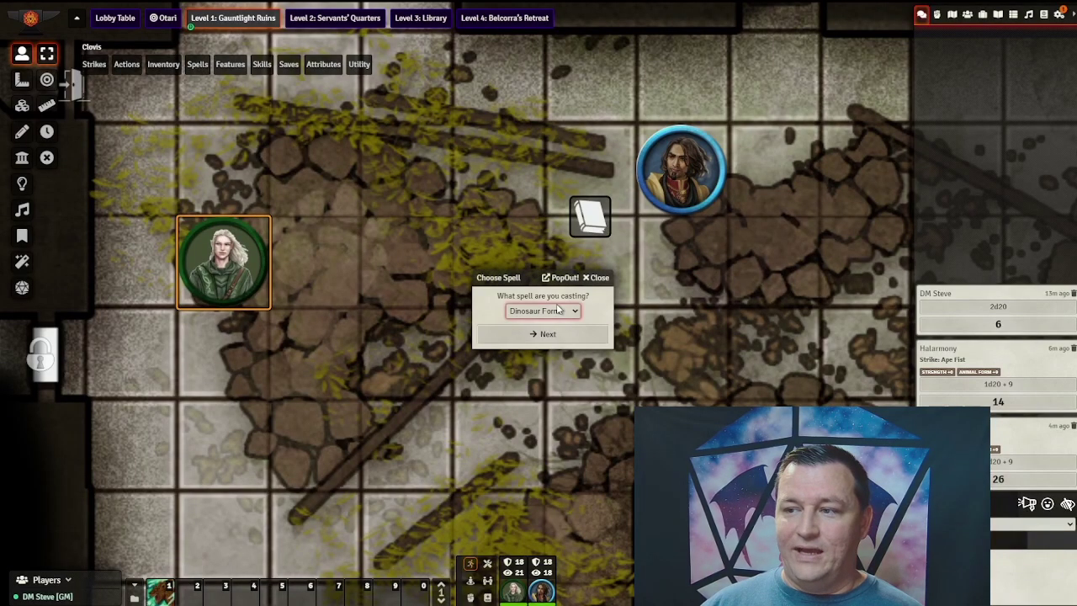
{"action": "left_click", "coordinate": [546, 339]}
{"action": "left_click", "coordinate": [545, 337]}
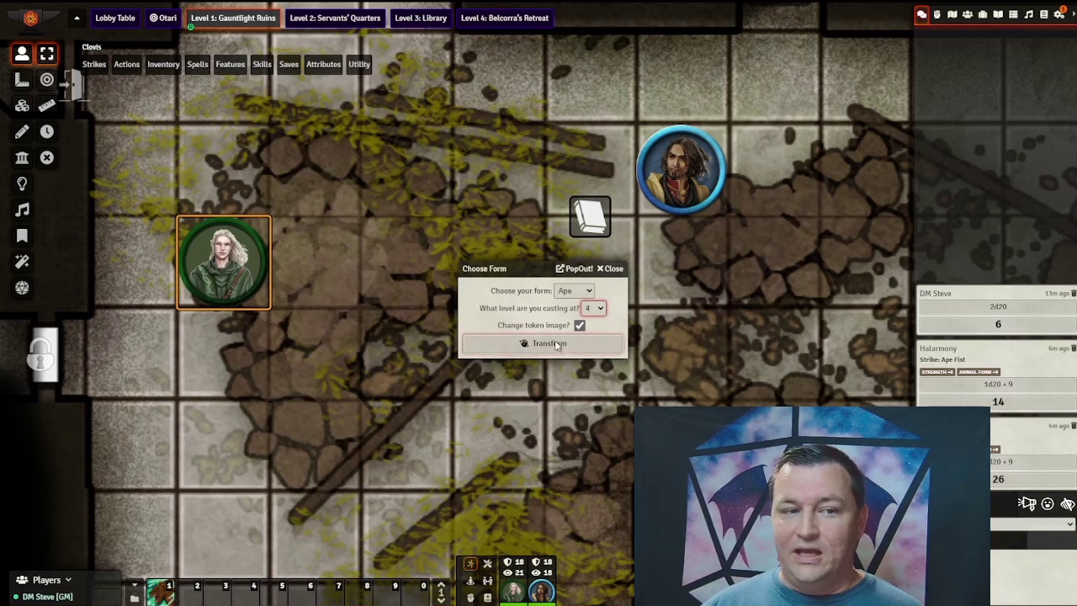
{"action": "left_click", "coordinate": [555, 341]}
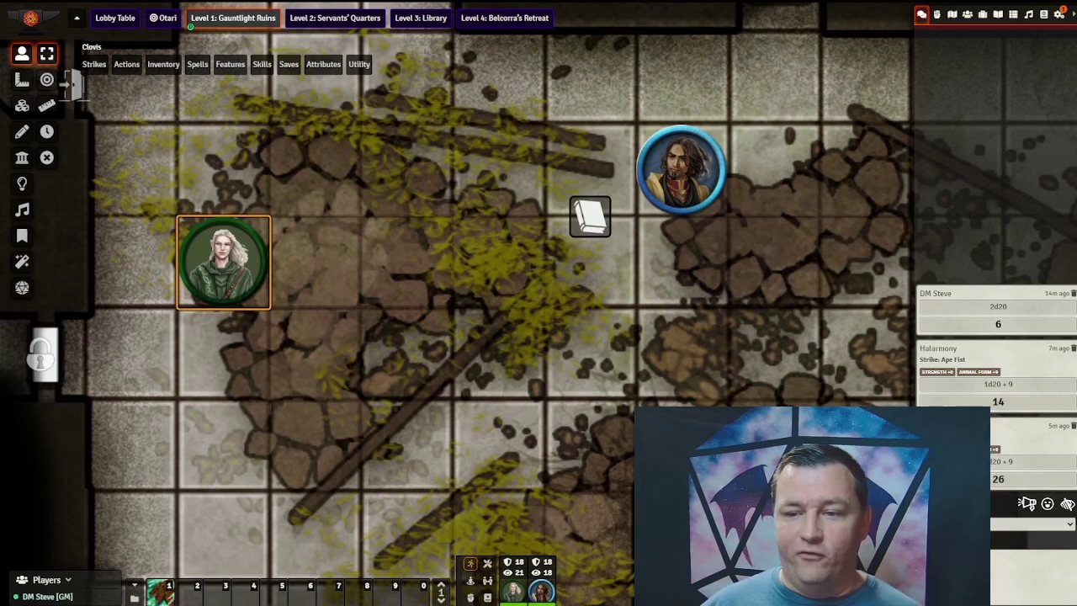
Step: Edit the Shapechange Macro so PREFERRED_FORM reads "Animal" instead of "DiNoSaur", and save it
{"action": "right_click", "coordinate": [160, 592]}
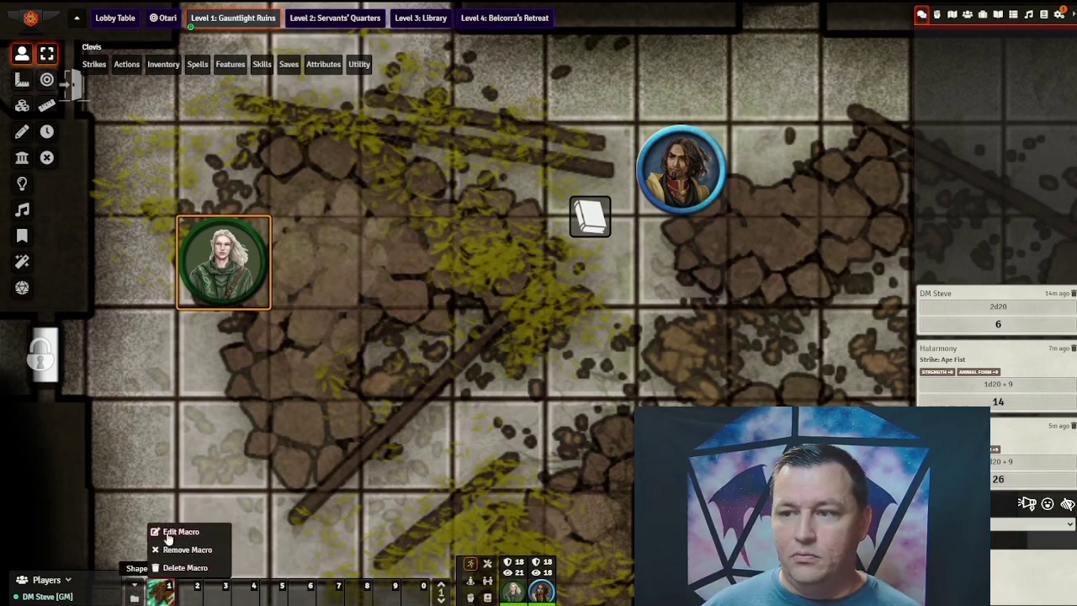
{"action": "left_click", "coordinate": [169, 531]}
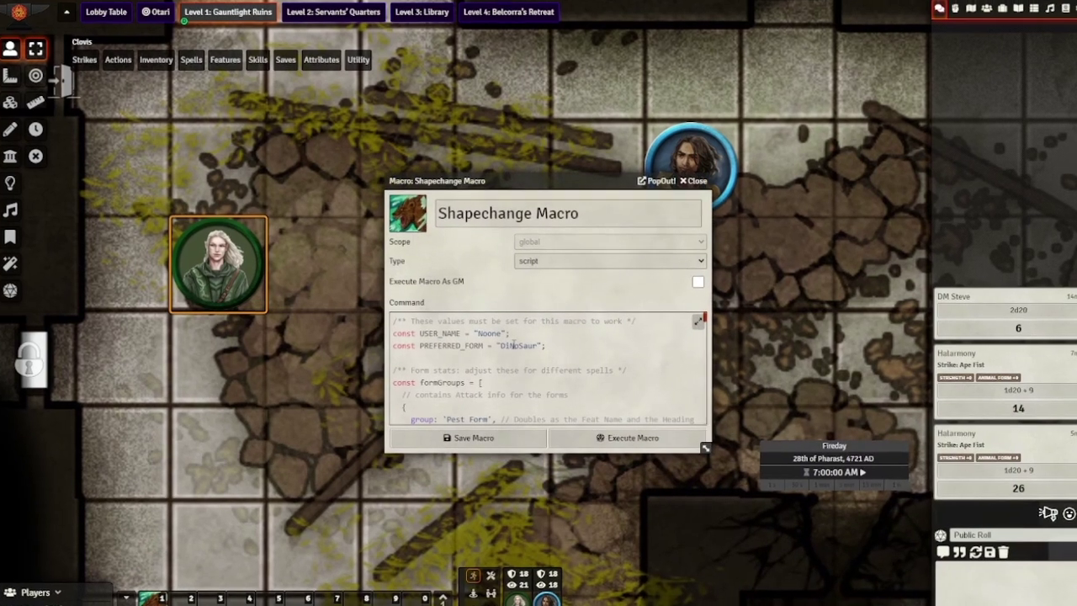
{"action": "double_click", "coordinate": [513, 341]}
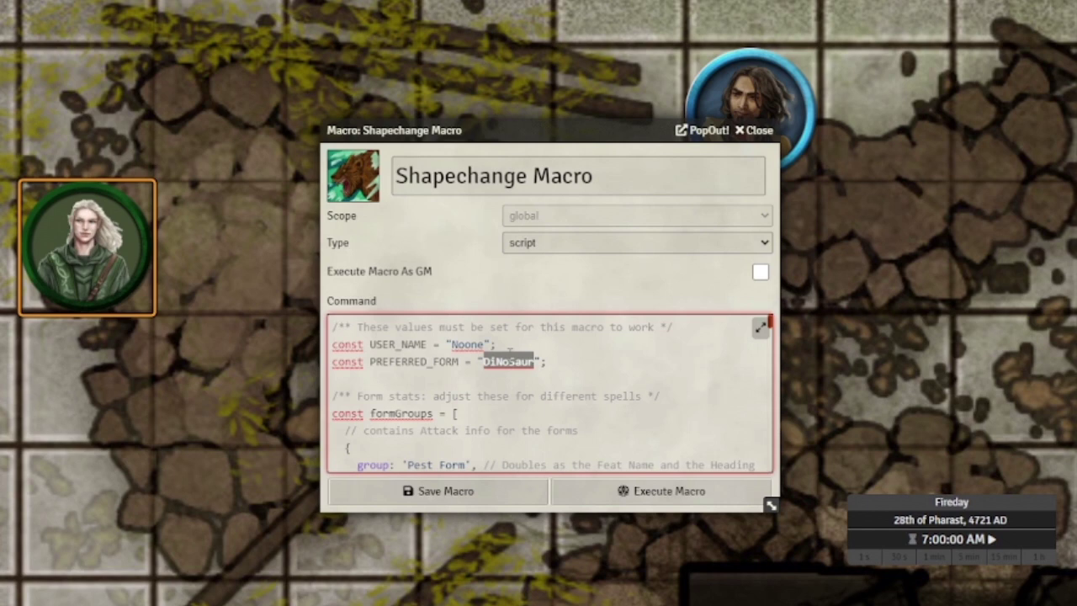
{"action": "type", "text": "Animal"}
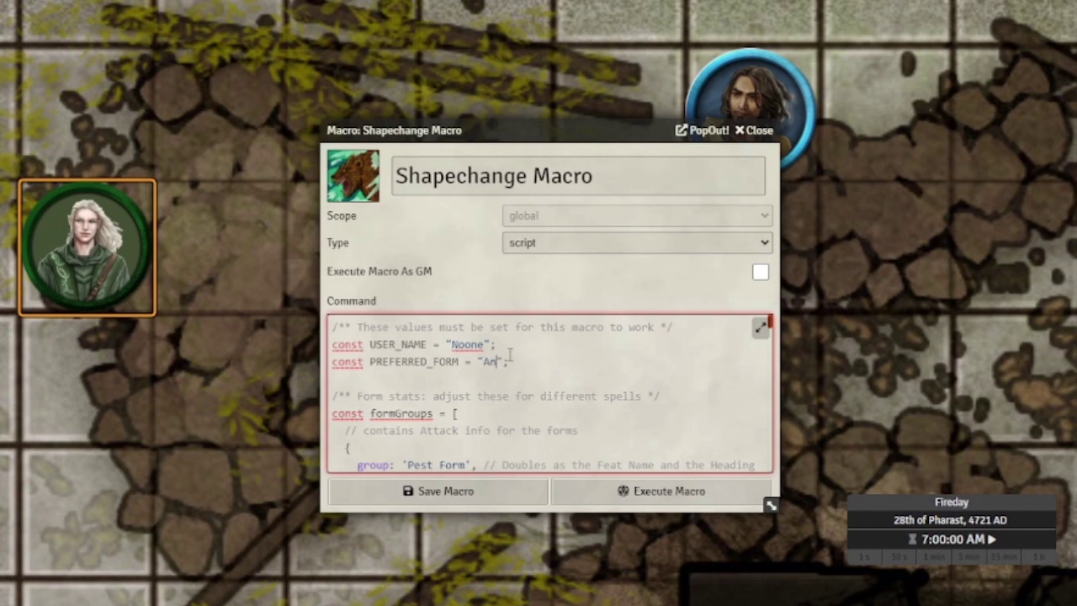
{"action": "left_click", "coordinate": [482, 491]}
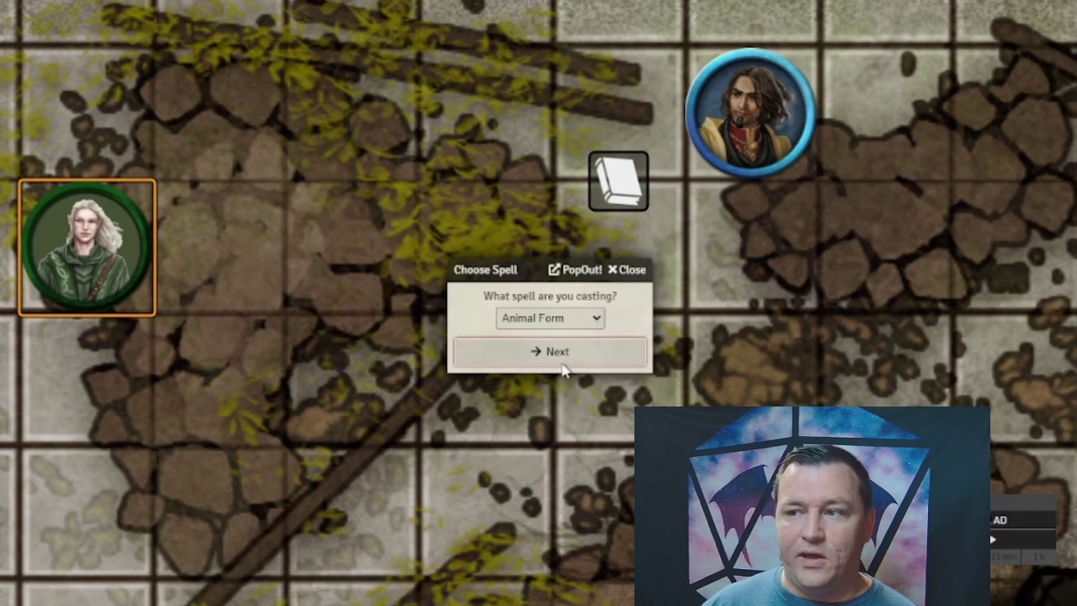
Step: Cast Animal Form on Clovis, selecting Frog as the form to get the blue frog token
{"action": "left_click", "coordinate": [569, 357]}
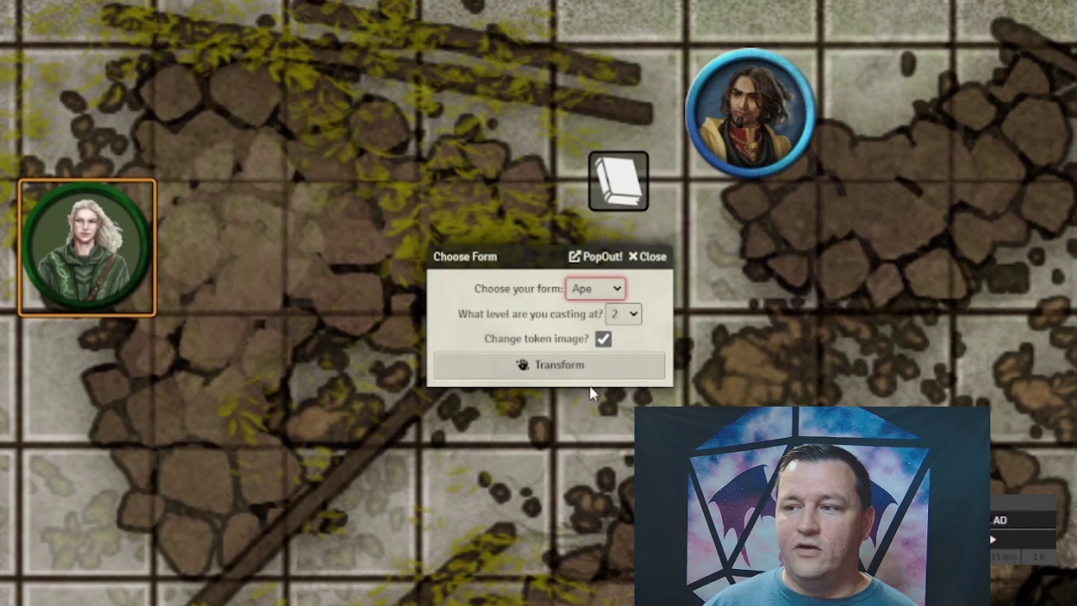
{"action": "key", "text": "f"}
{"action": "left_click", "coordinate": [525, 375]}
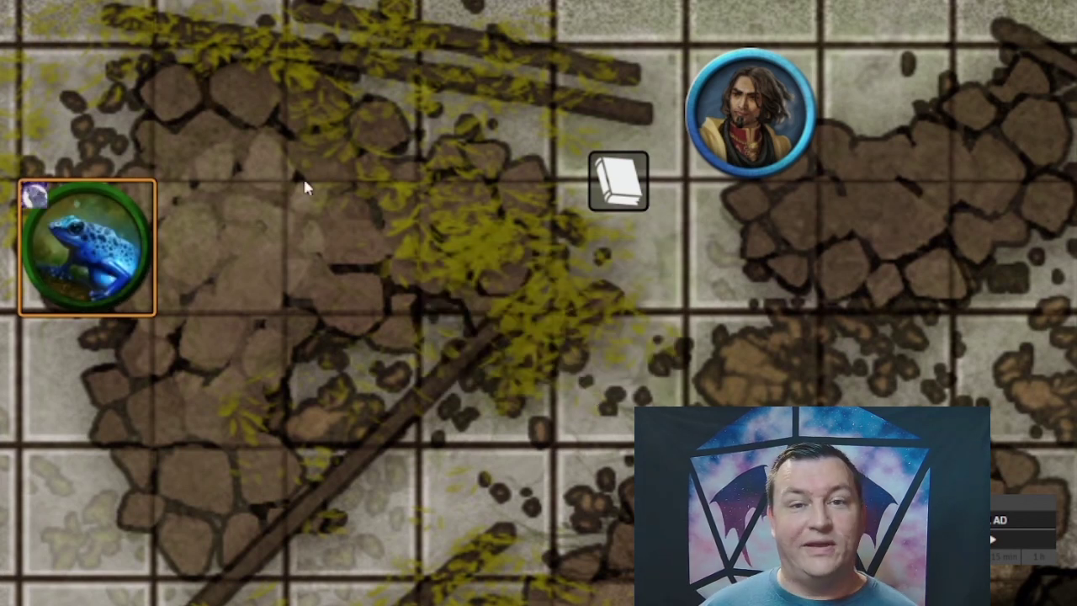